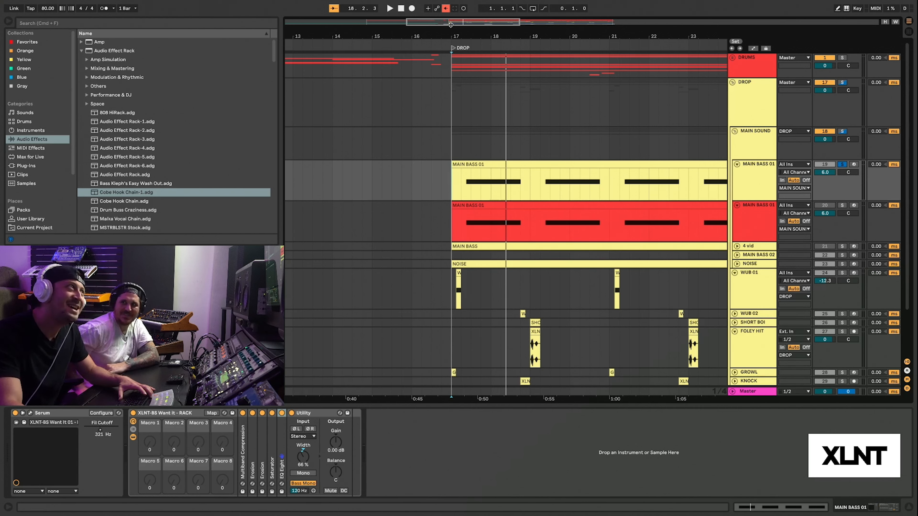
Select the red MAIN BASS 01 track and open its Serum instrument window
drag(533, 32, 532, 35)
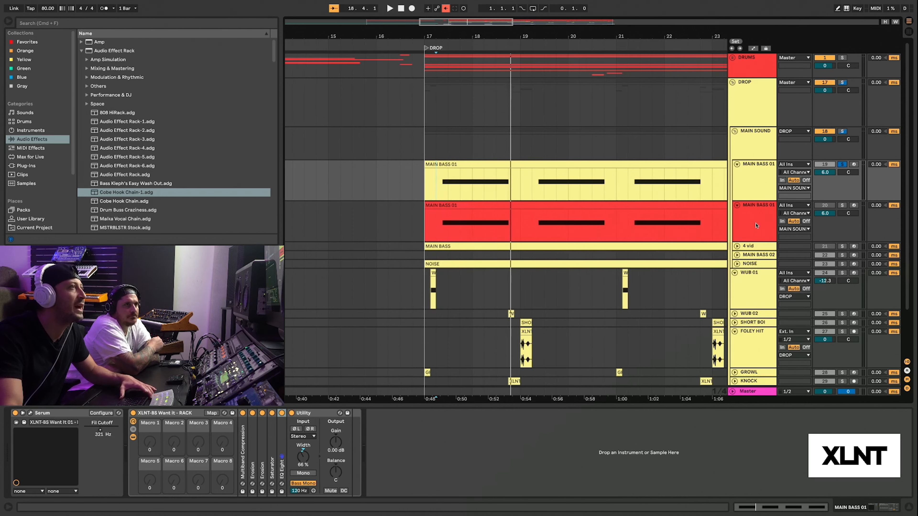
click(756, 225)
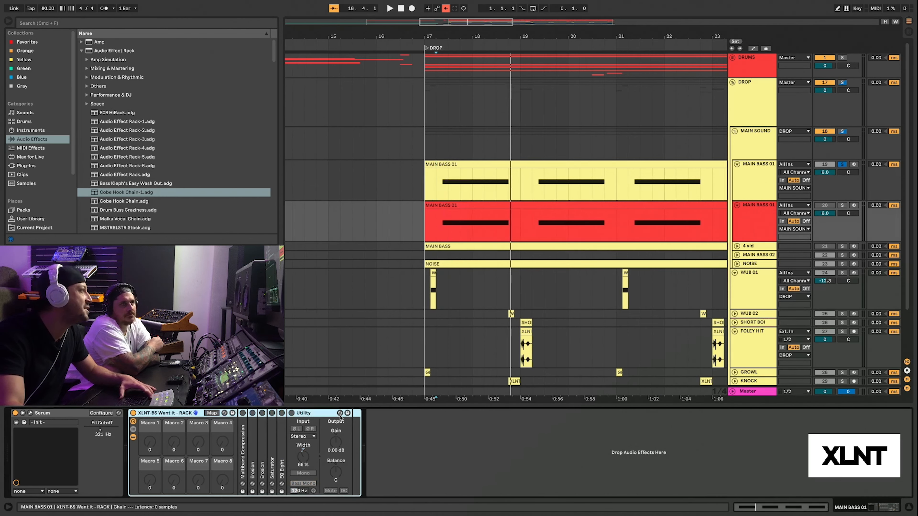
drag(669, 55, 667, 56)
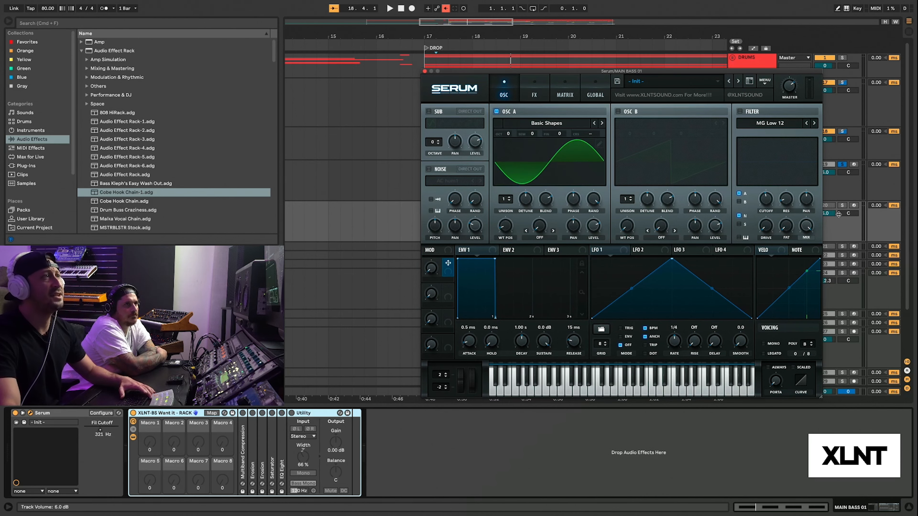
Play the drop and set Serum's oscillator A octave to -2, listening to the change
key(space)
drag(591, 75, 616, 64)
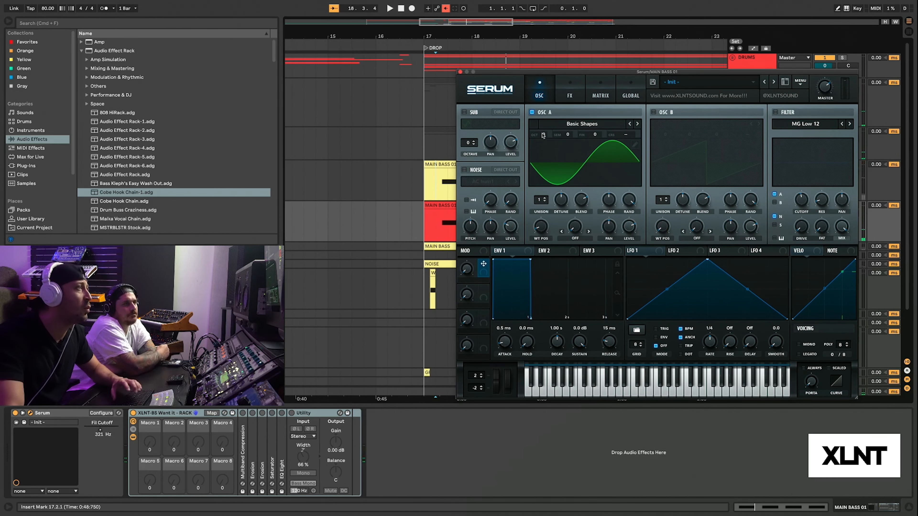
drag(544, 136, 544, 156)
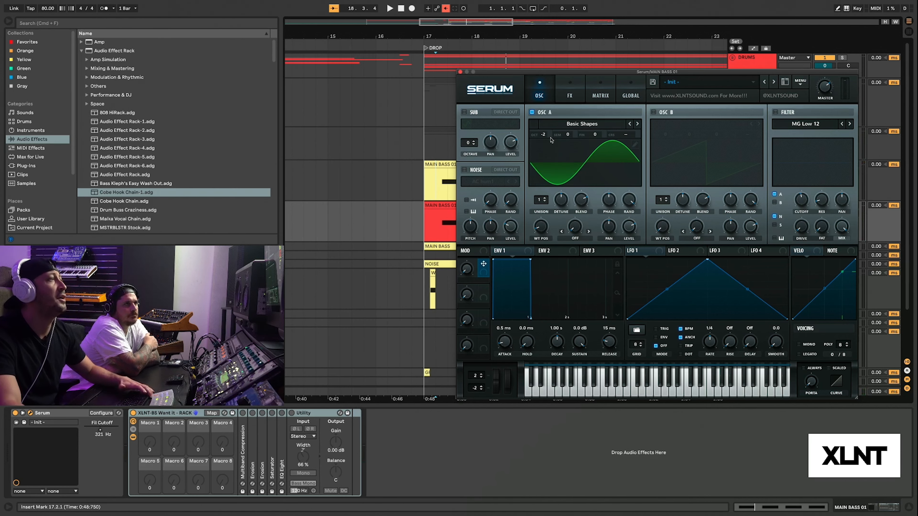
key(space)
Enable the Serum filter and set its type to Ring Mod from the Misc category
drag(520, 111, 448, 113)
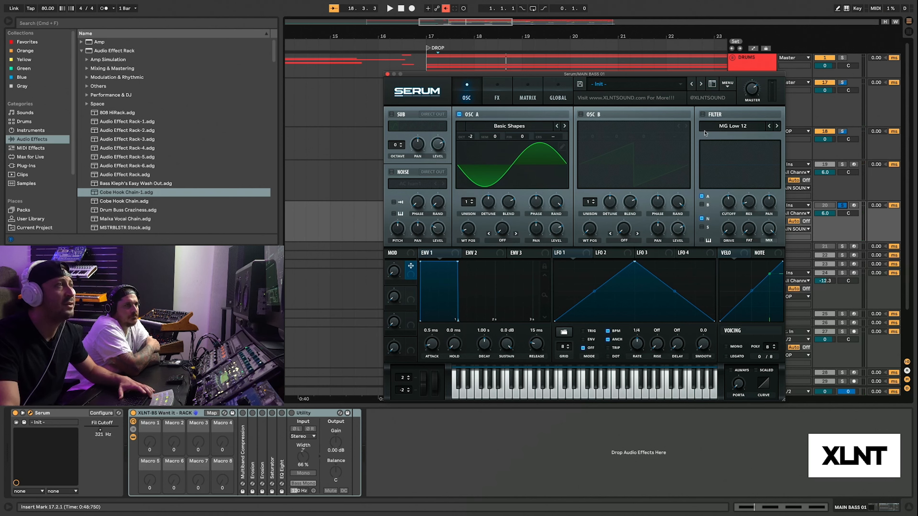
click(702, 114)
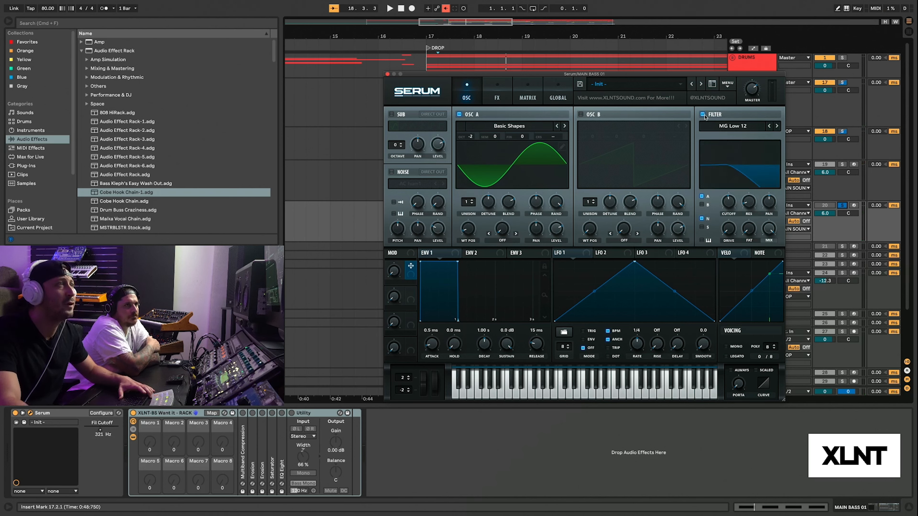
click(727, 127)
mouse_move(722, 154)
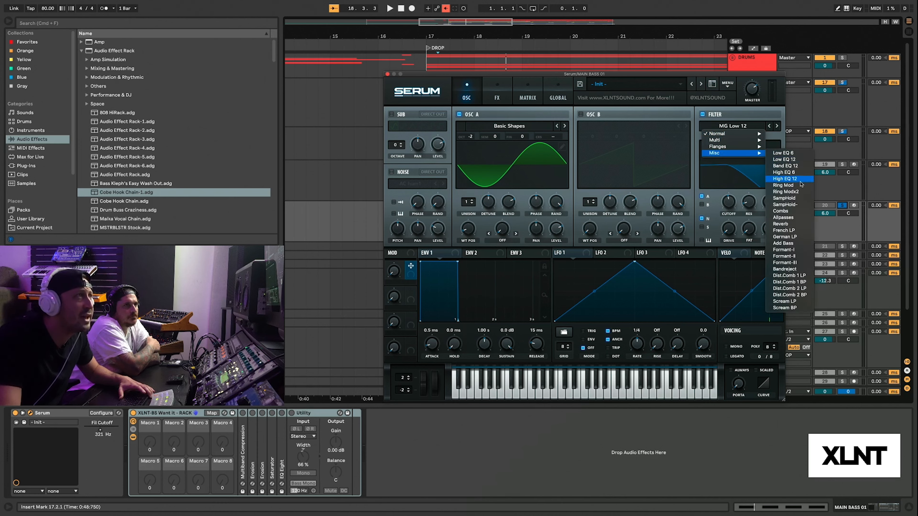
click(783, 185)
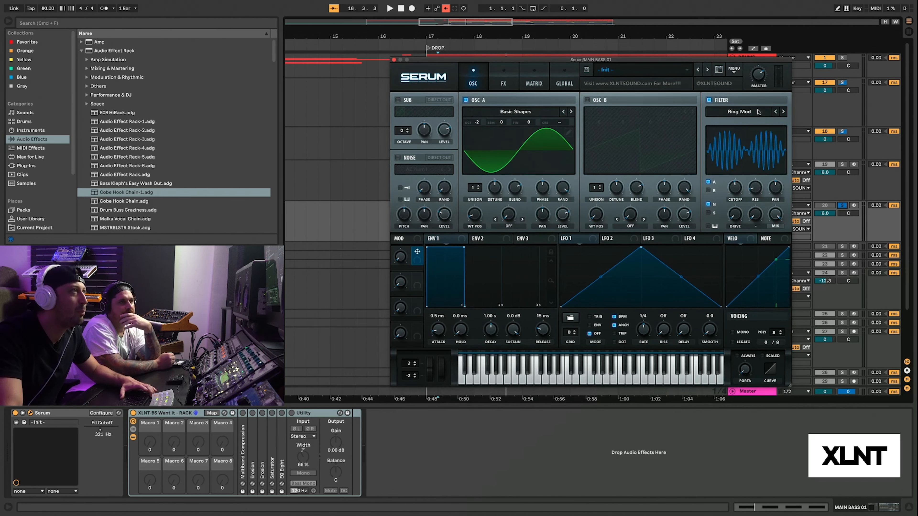
Sweep the Ring Mod filter's cutoff during playback to audition how it changes the bass
mouse_move(735, 191)
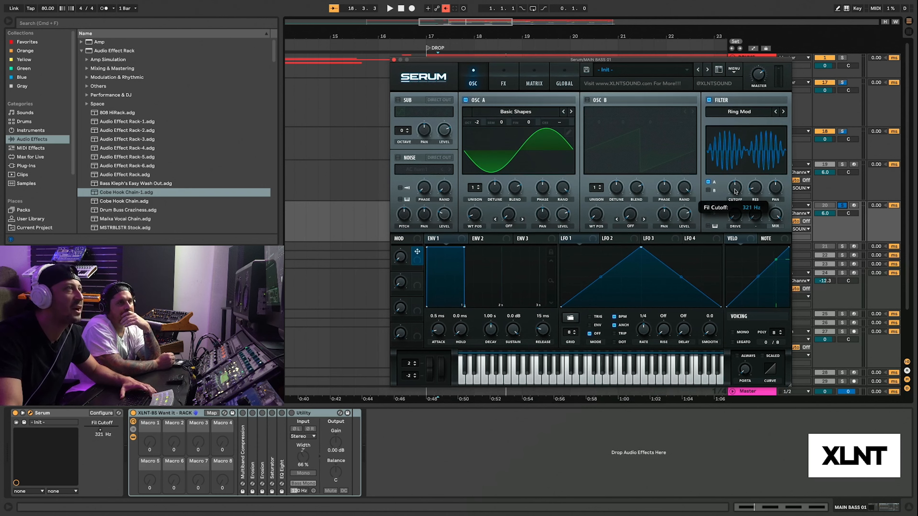
drag(735, 191, 735, 191)
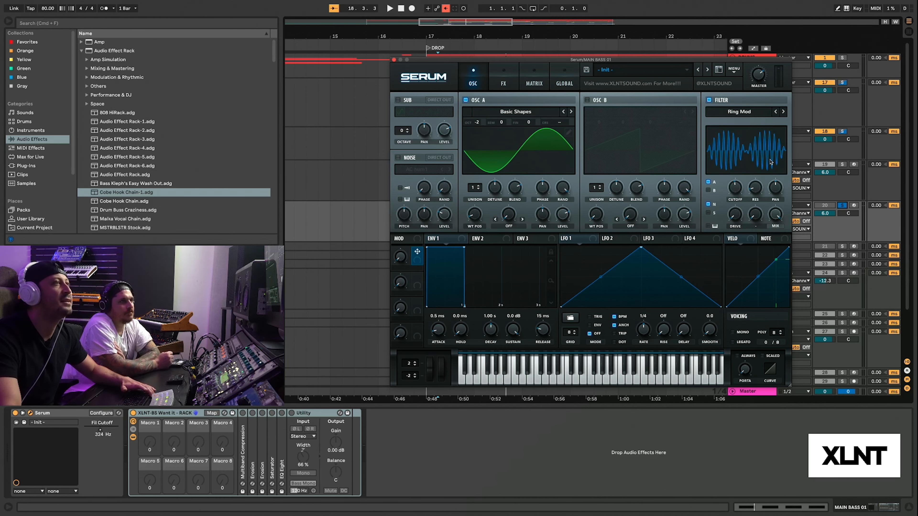
key(space)
mouse_move(720, 62)
mouse_down()
mouse_move(720, 70)
mouse_move(744, 71)
mouse_up()
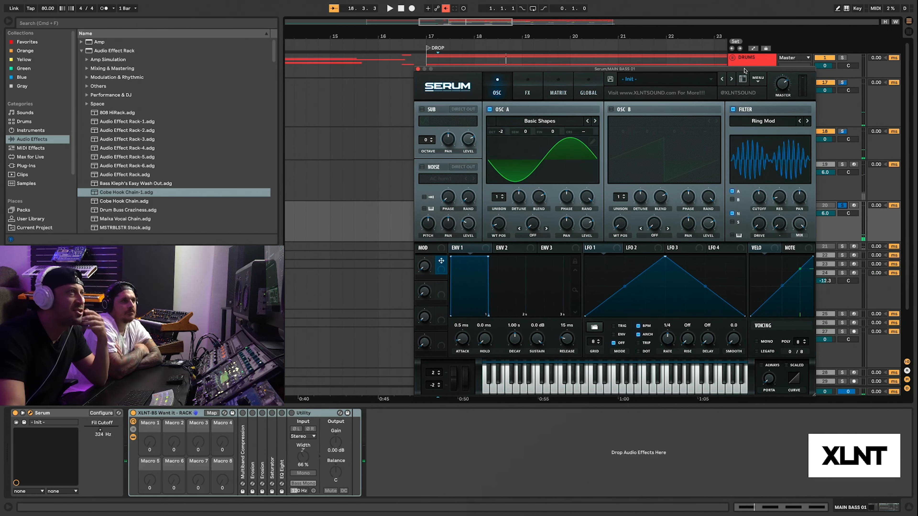
drag(759, 197, 759, 201)
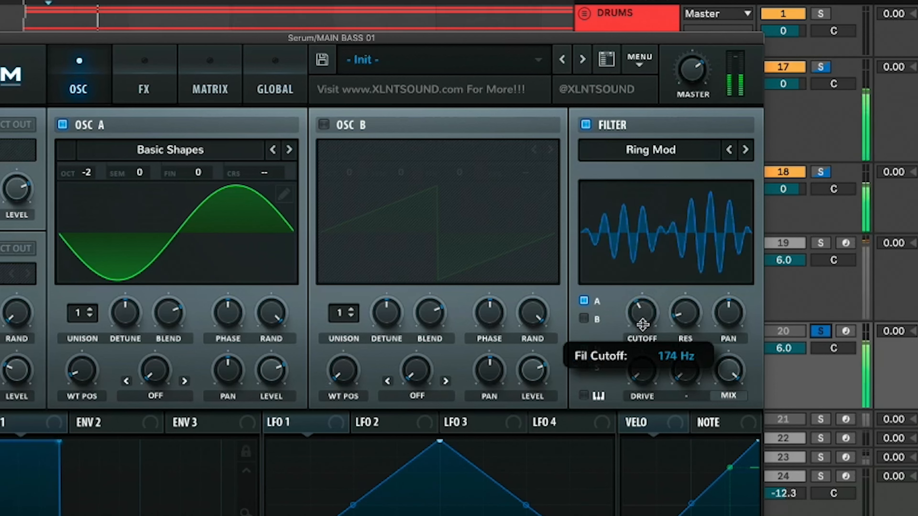
mouse_move(643, 324)
mouse_down()
mouse_move(643, 310)
mouse_move(646, 324)
mouse_up()
Set the Ring Mod filter's cutoff to exactly 321 Hz
double_click(646, 323)
text(3)
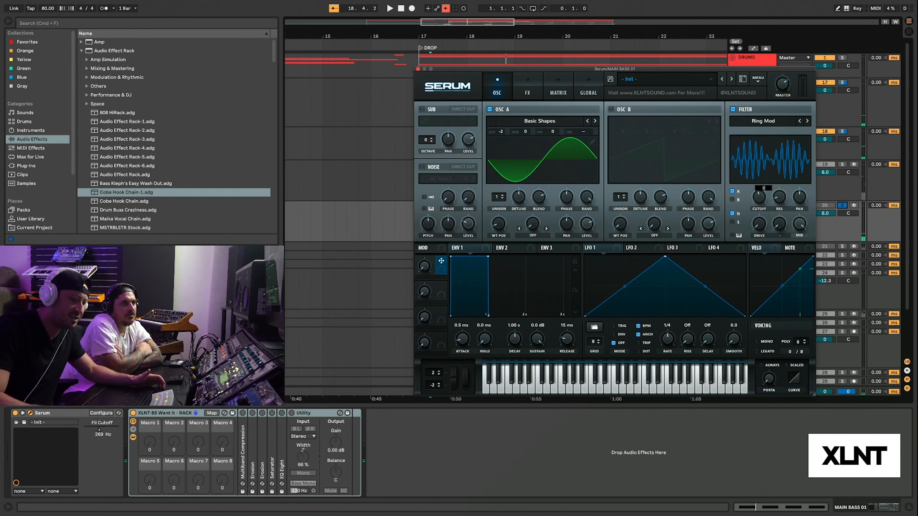
text(21)
key(Return)
Assign Serum's Macro 1 as a modulation source for the filter cutoff
drag(631, 70, 635, 67)
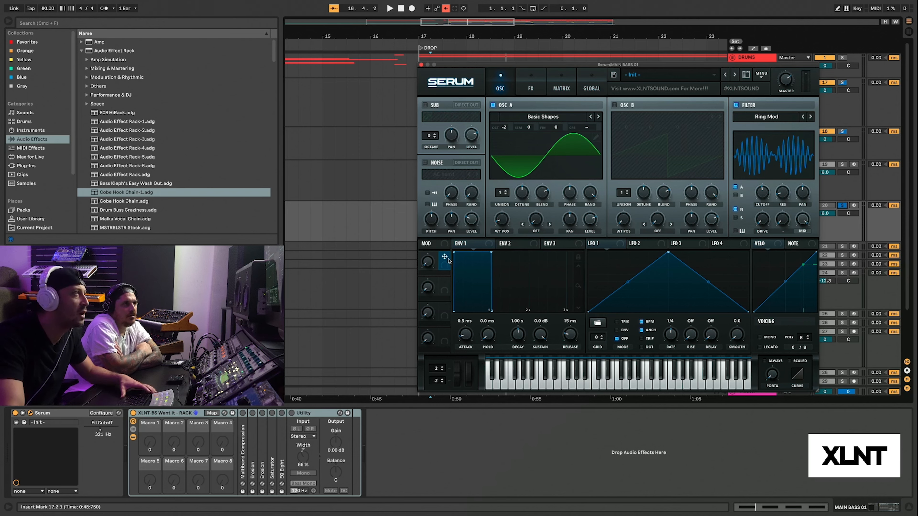
drag(447, 259, 763, 181)
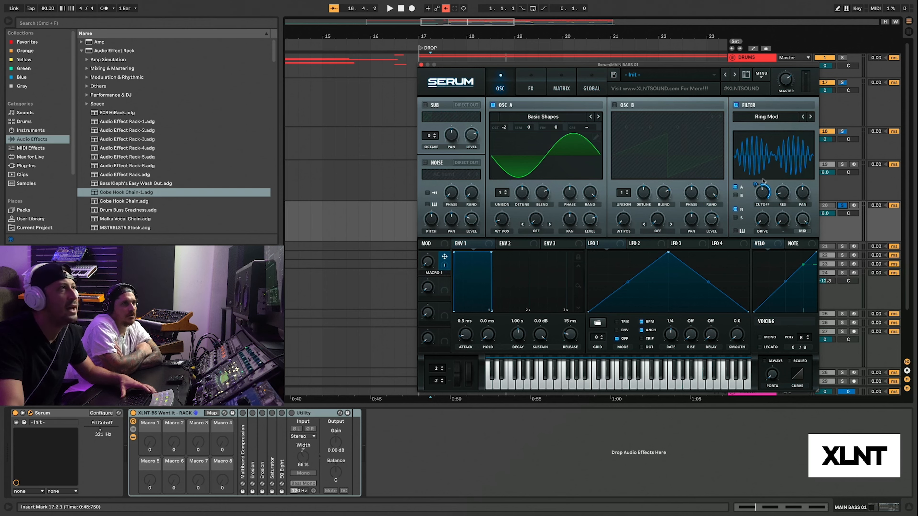
key(space)
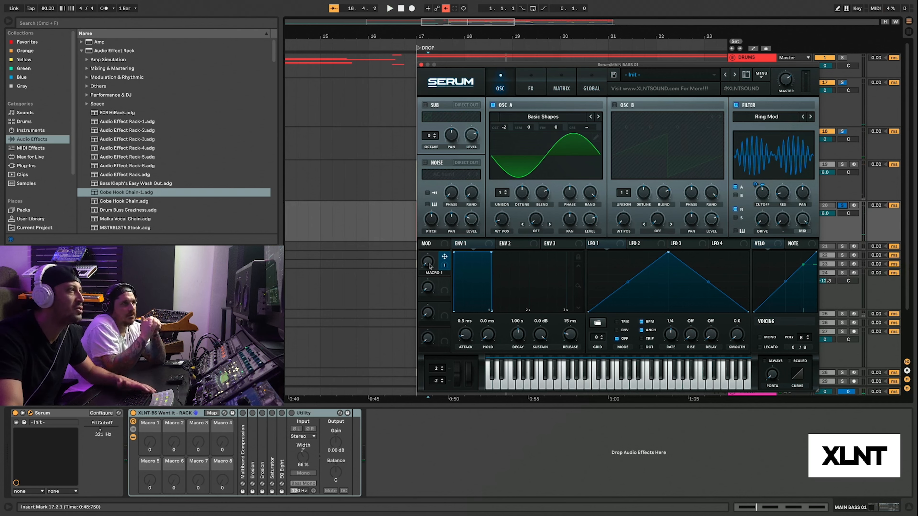
Raise Macro 1 during playback of the drop to hear its modulation of the filter cutoff
key(space)
mouse_move(429, 266)
mouse_down()
mouse_move(432, 235)
mouse_move(430, 255)
mouse_up()
key(space)
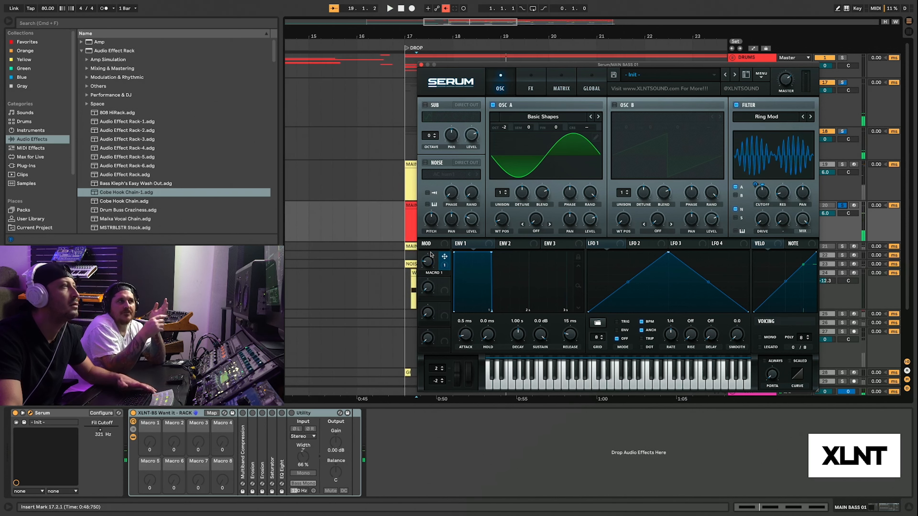
mouse_move(428, 259)
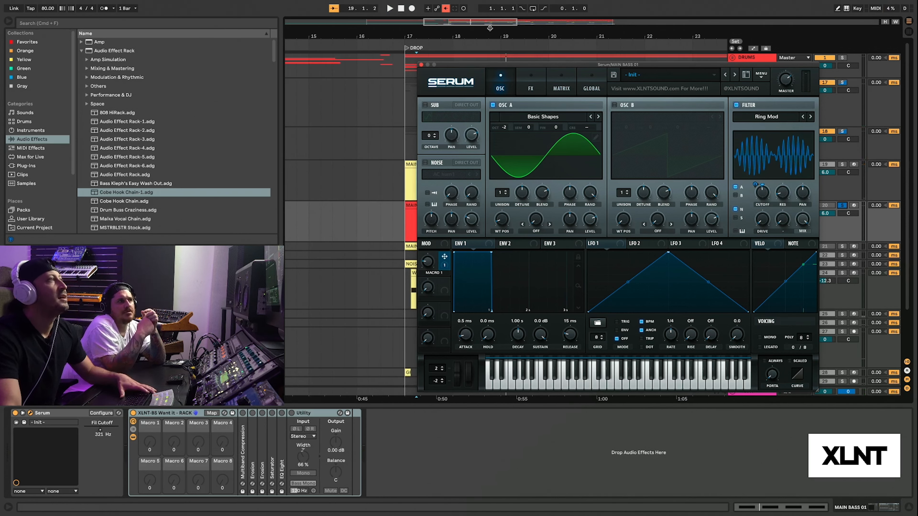
drag(486, 66, 488, 67)
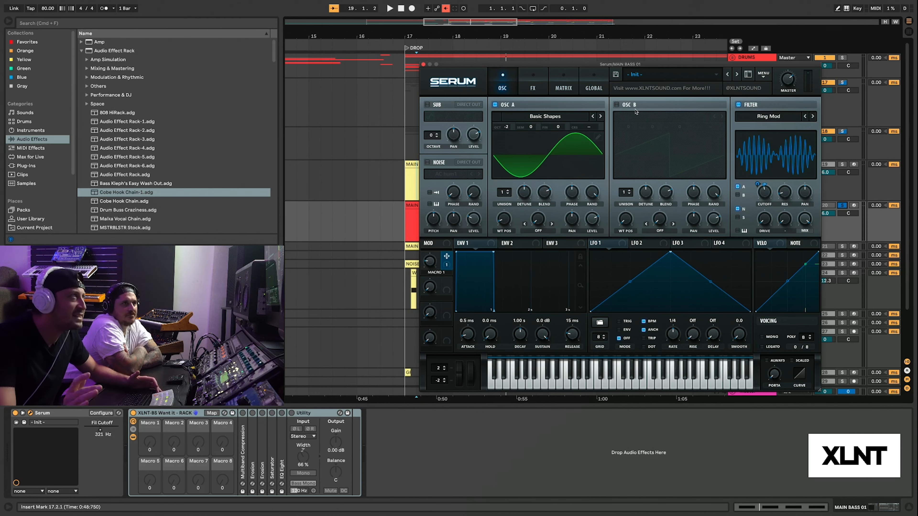
drag(586, 68, 599, 62)
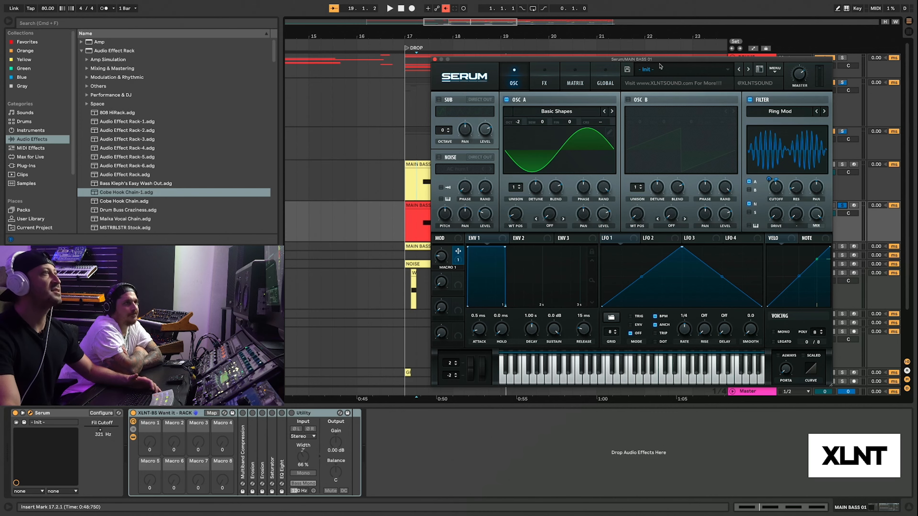
drag(661, 60, 639, 74)
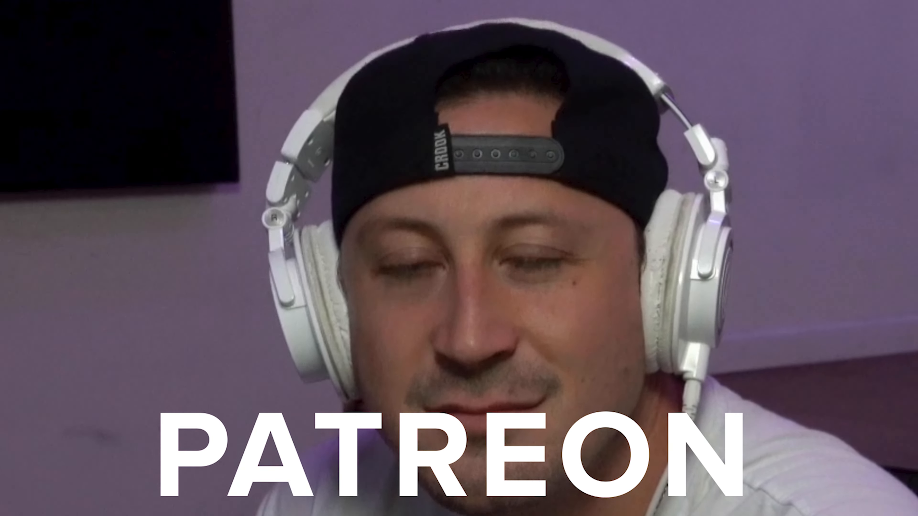
Switch to the XLNTSOUND Patreon page in the browser and review the monthly membership tiers and their benefits
scroll(190, 324, down, 3)
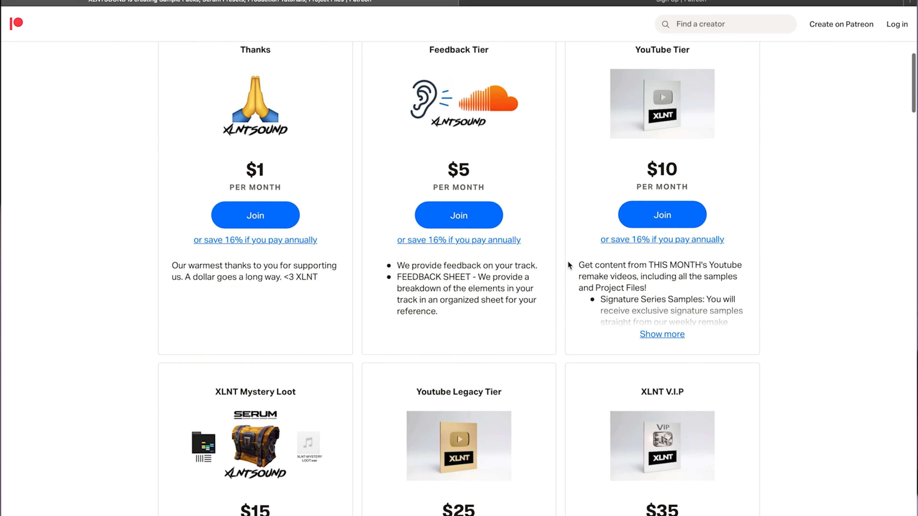
scroll(568, 261, down, 4)
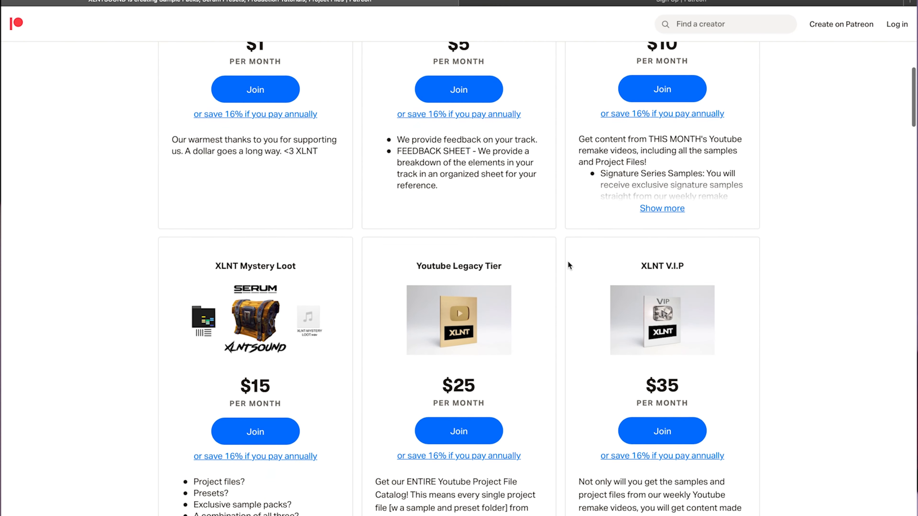
scroll(568, 262, down, 5)
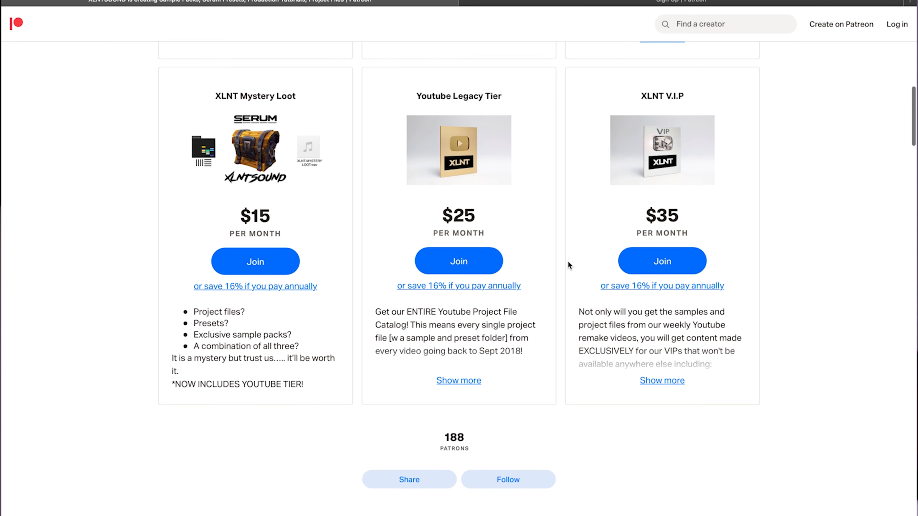
scroll(454, 355, up, 2)
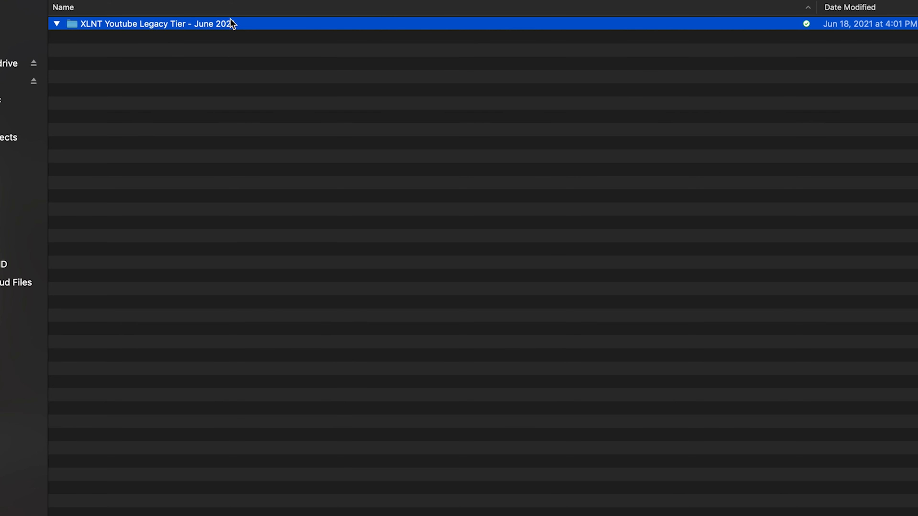
Switch to Finder and browse the Youtube Legacy Tier project folders and the Presets, Racks and Samples subfolders of 05. May - VIP
scroll(256, 186, down, 15)
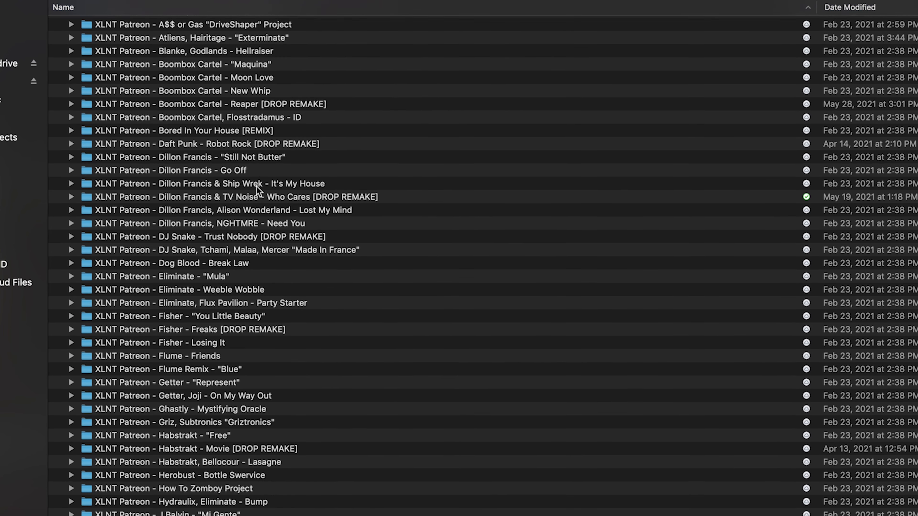
scroll(256, 185, down, 20)
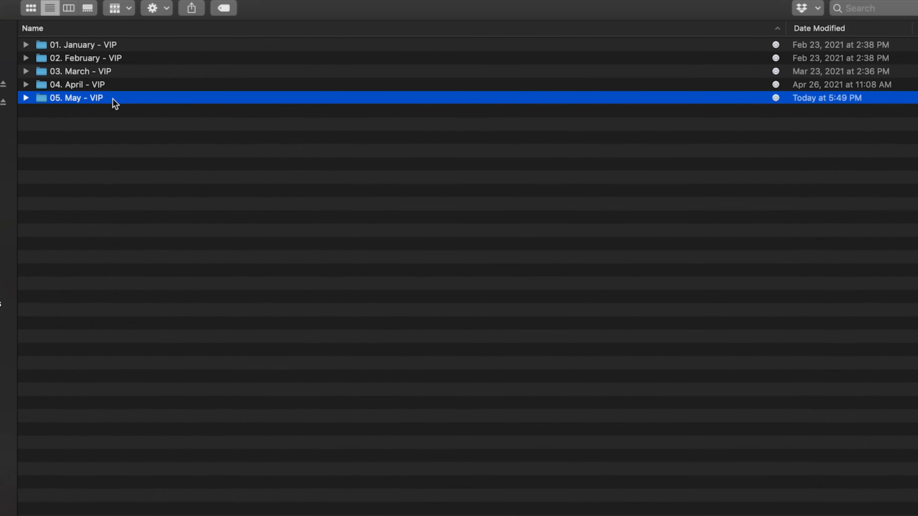
key(Right)
key(Down)
key(Right)
key(Left)
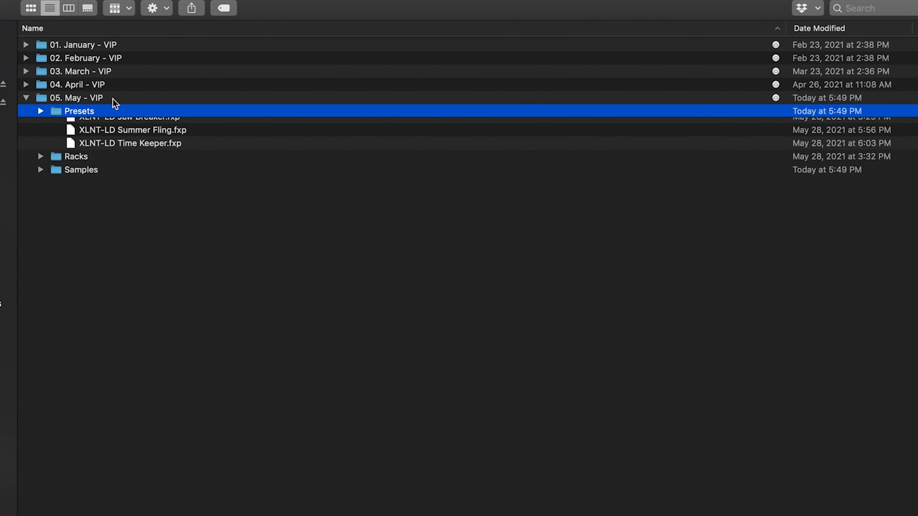
key(Down)
key(Right)
key(Left)
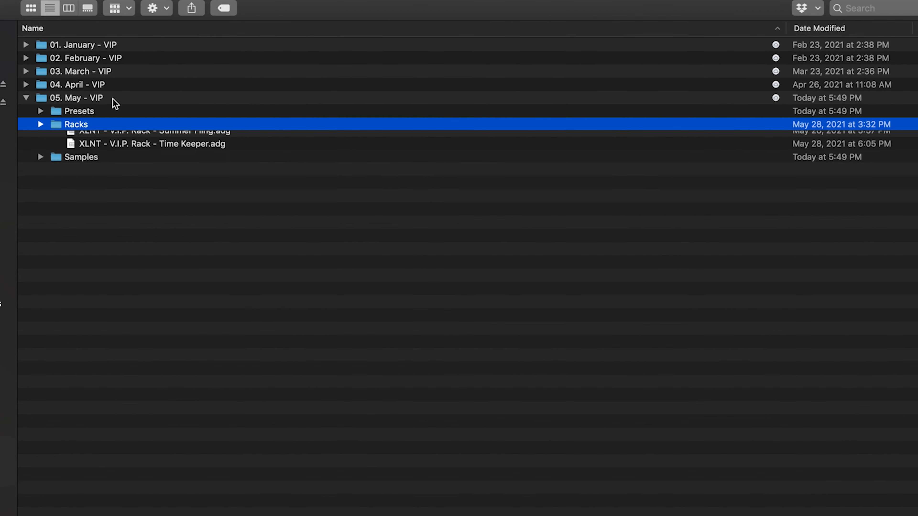
key(Down)
key(Right)
key(Left)
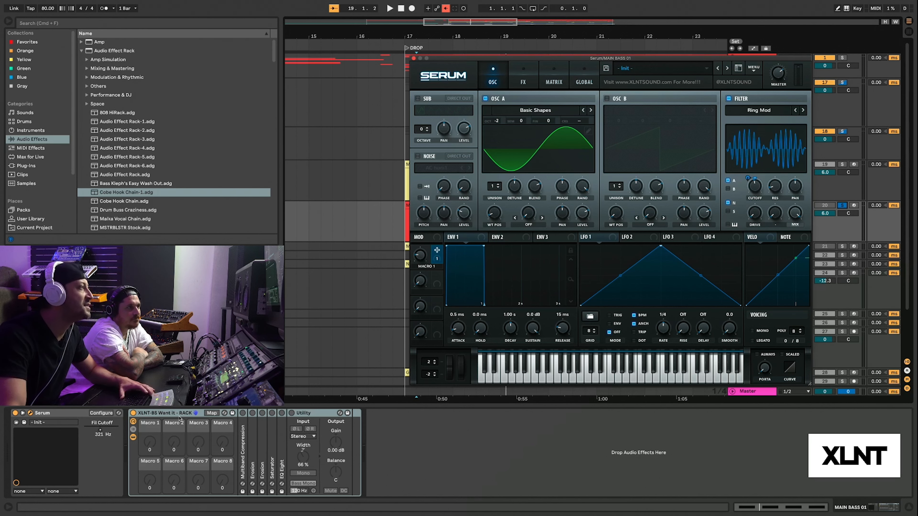
Switch back to Ableton Live and expand the Multiband Compression device in the XLNT-BS Want It rack
double_click(242, 456)
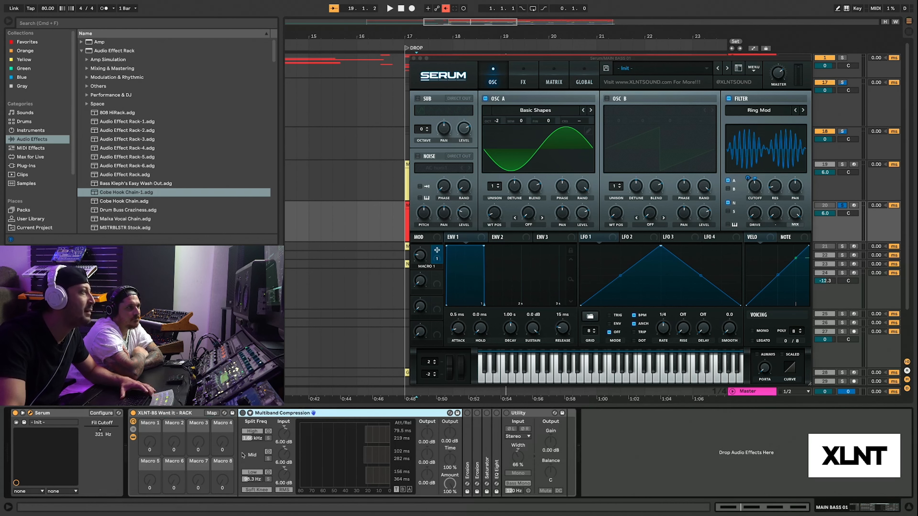